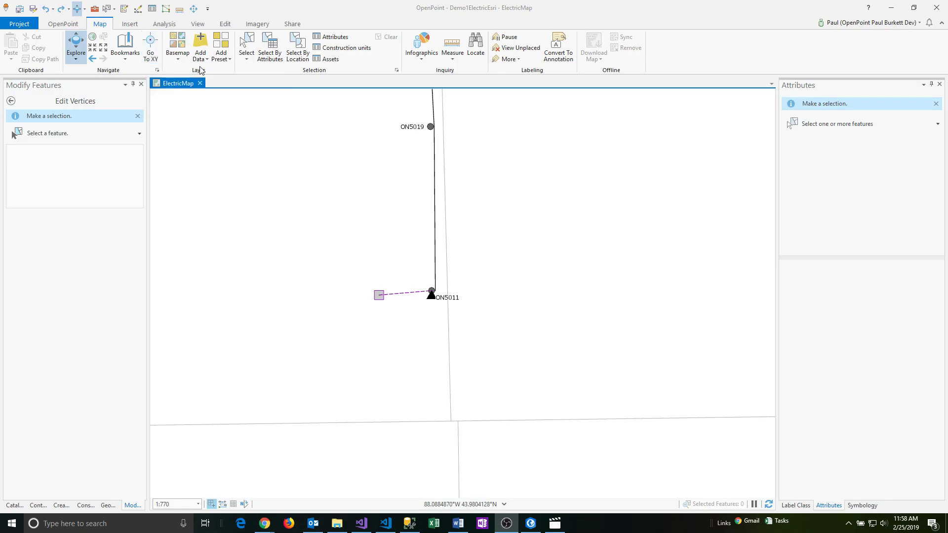
- Use the Select tool to pick primary overhead wire 1737 running from ON5019 to ON5011
{"action": "left_click", "coordinate": [247, 45]}
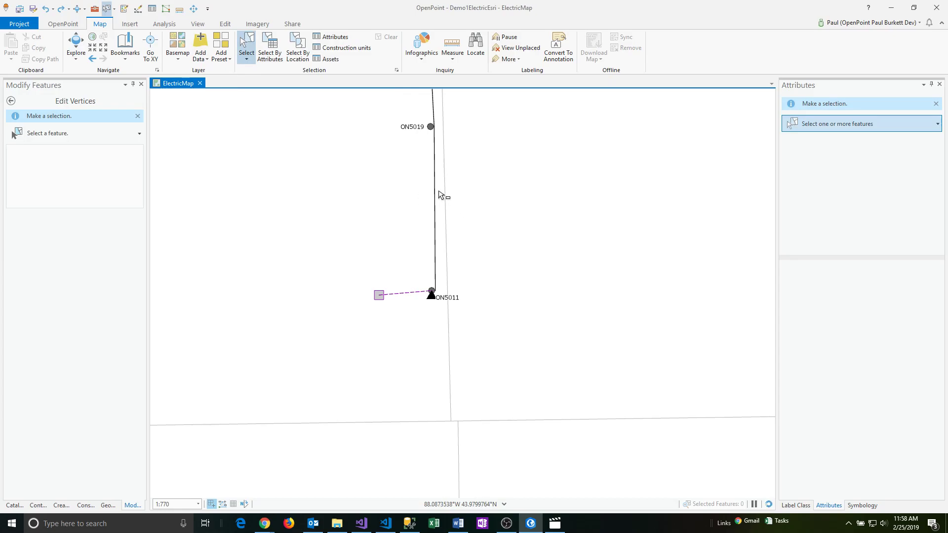
{"action": "left_click", "coordinate": [433, 159]}
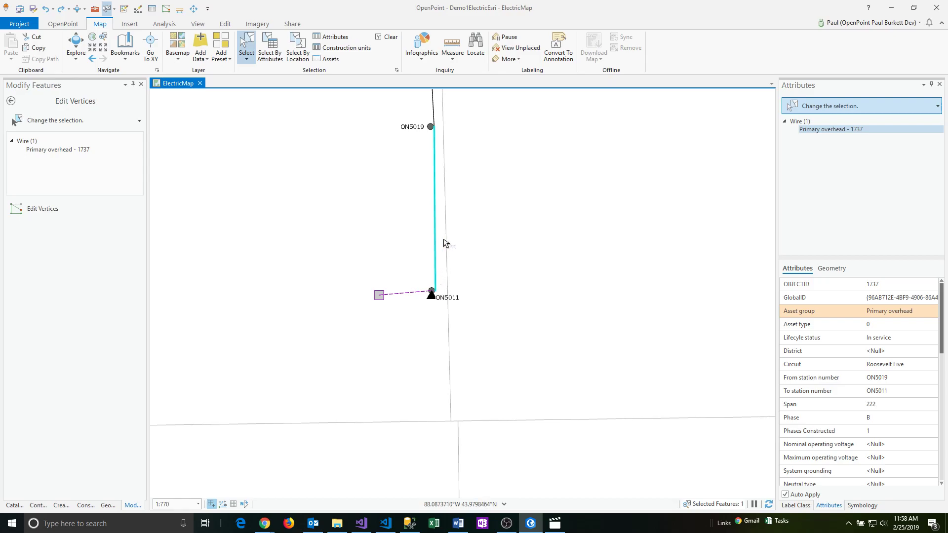
{"action": "left_click", "coordinate": [433, 207]}
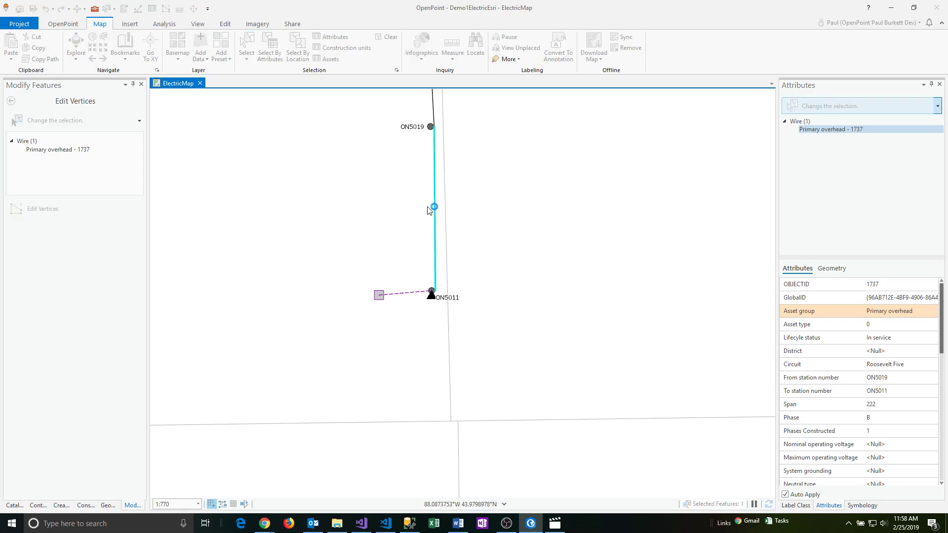
- Start vertex editing on wire 1737 and drag its ON5011 end to 2472011.44, 727434.94
{"action": "left_click", "coordinate": [224, 26]}
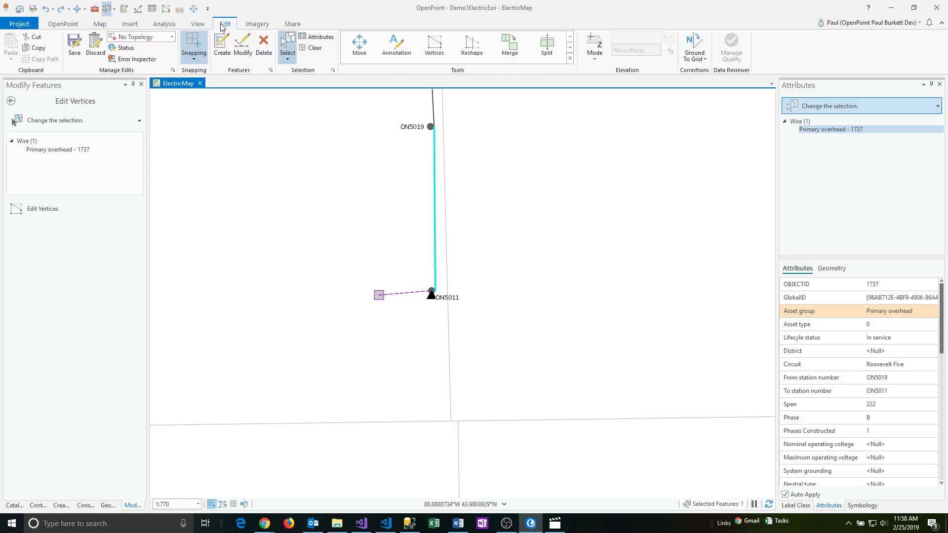
{"action": "left_click", "coordinate": [432, 52]}
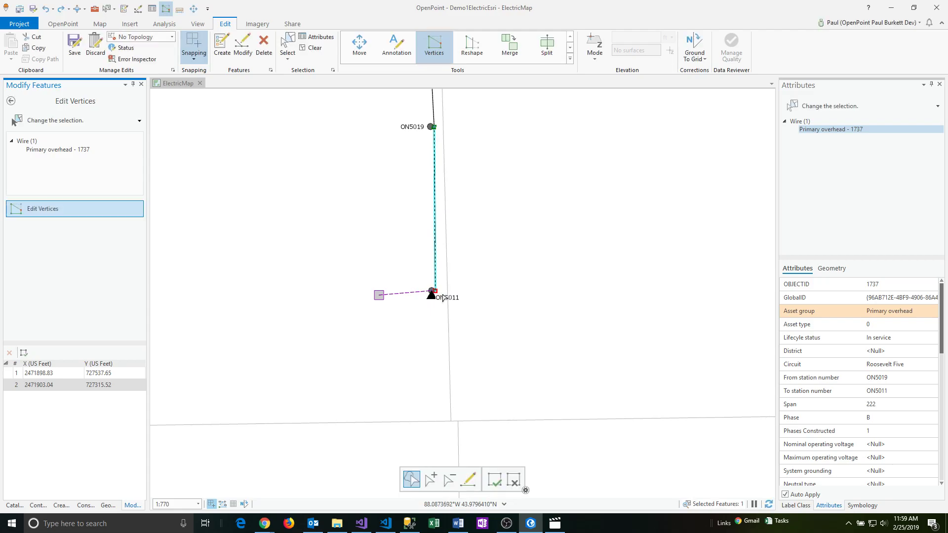
{"action": "left_click_drag", "start_coordinate": [436, 291], "coordinate": [516, 205]}
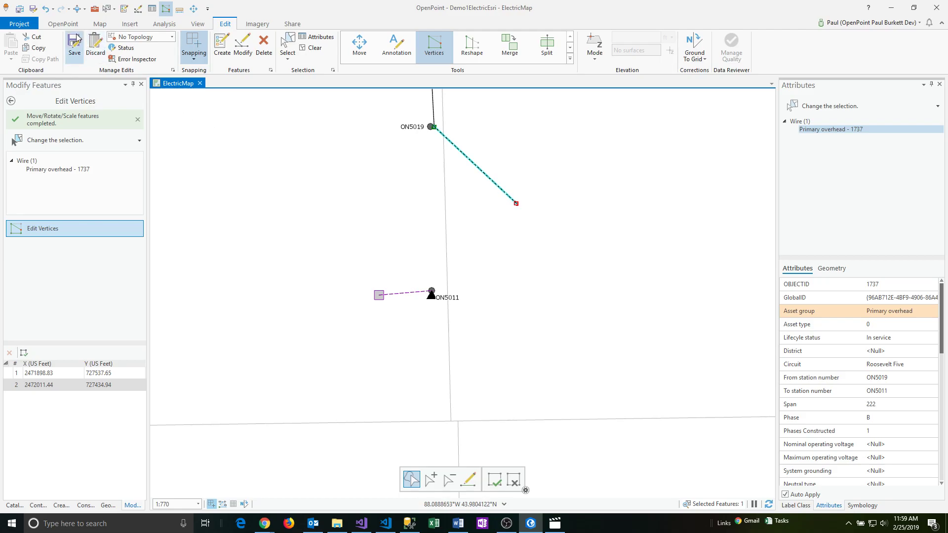
- Undo the first drag, then move wire 1737's ON5011 end up-left and finish the edit
{"action": "left_click", "coordinate": [46, 9]}
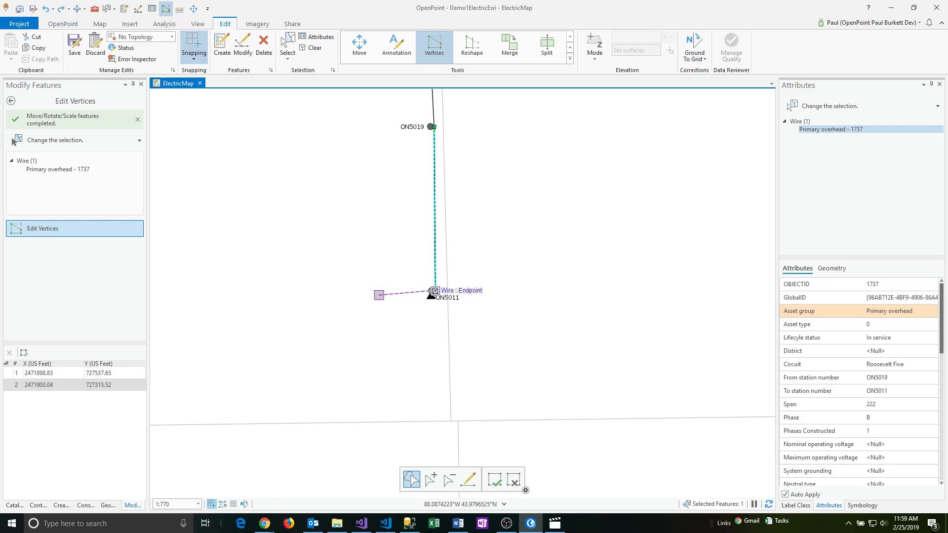
{"action": "left_click_drag", "start_coordinate": [435, 291], "coordinate": [345, 189]}
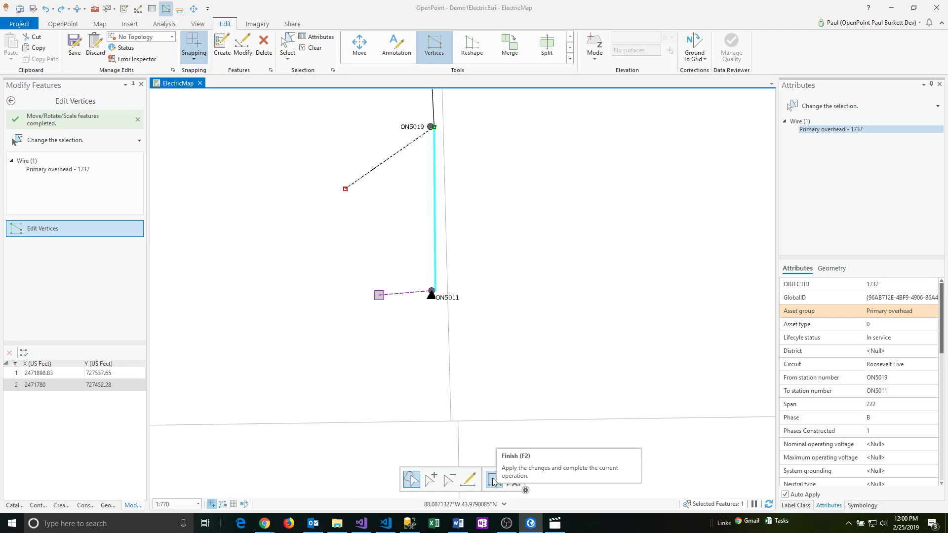
{"action": "left_click", "coordinate": [492, 481]}
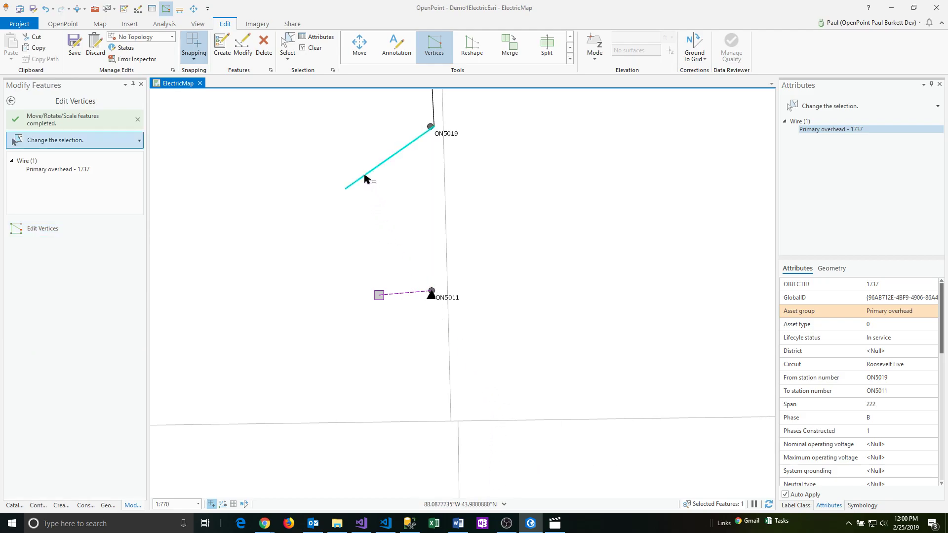
- Undo the move, then cancel a second vertex drag so wire 1737 stays on ON5011
{"action": "left_click", "coordinate": [45, 9]}
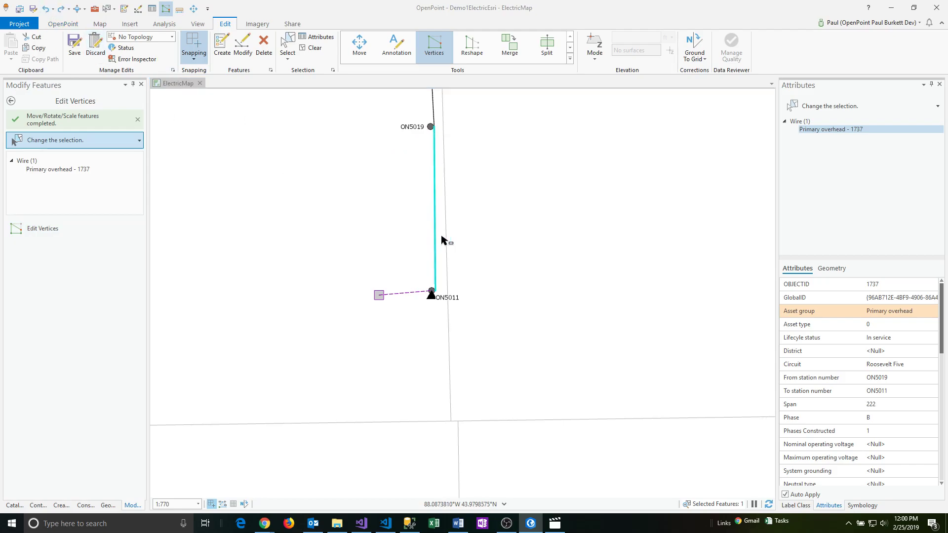
{"action": "left_click", "coordinate": [435, 49]}
{"action": "left_click", "coordinate": [437, 210]}
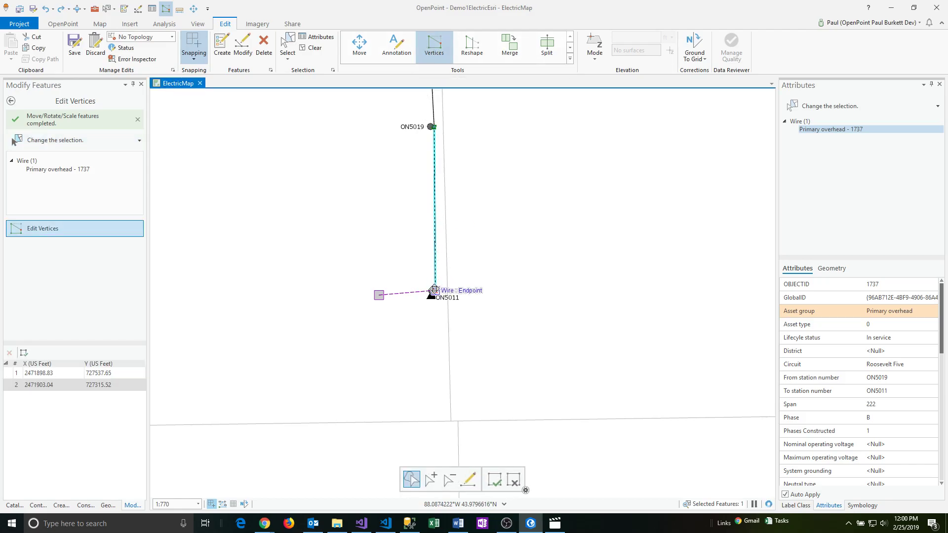
{"action": "left_click_drag", "start_coordinate": [435, 290], "coordinate": [482, 280]}
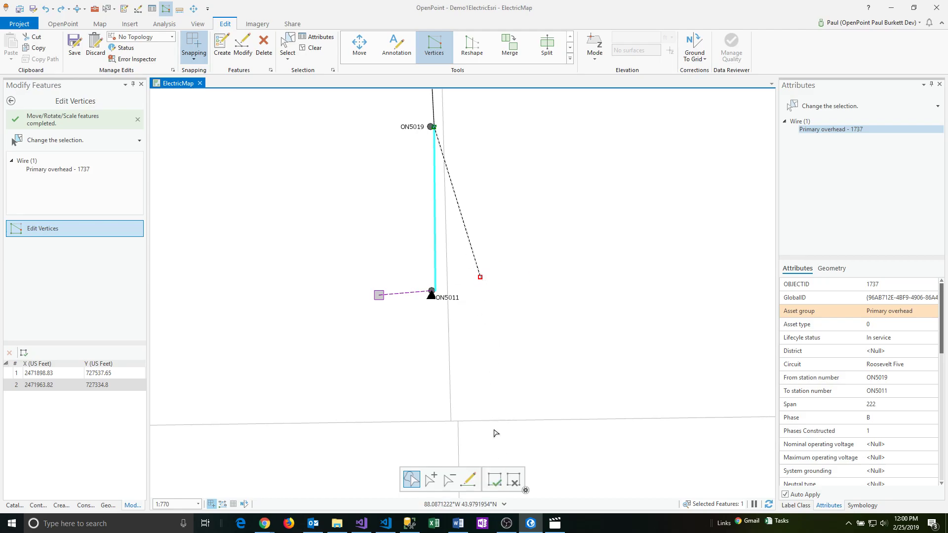
{"action": "left_click", "coordinate": [515, 481]}
{"action": "left_click", "coordinate": [514, 480]}
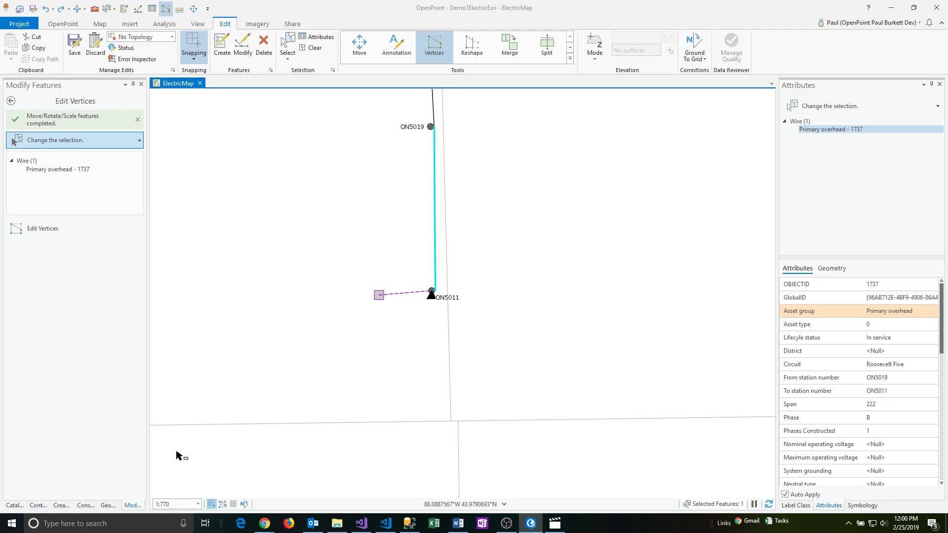
- Set a reference scale on the ElectricMap from the Contents pane and zoom in on ON5011
{"action": "left_click", "coordinate": [39, 509]}
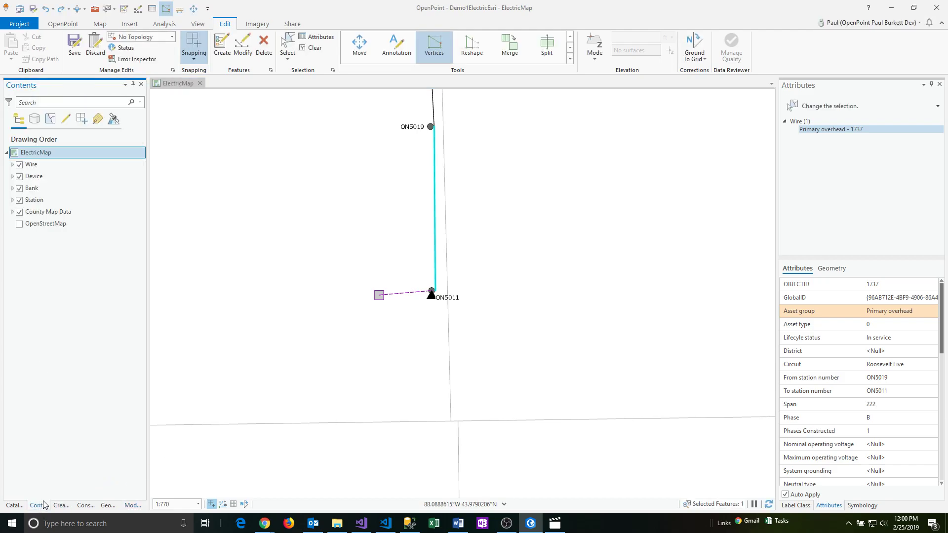
{"action": "right_click", "coordinate": [52, 153]}
{"action": "left_click", "coordinate": [93, 202]}
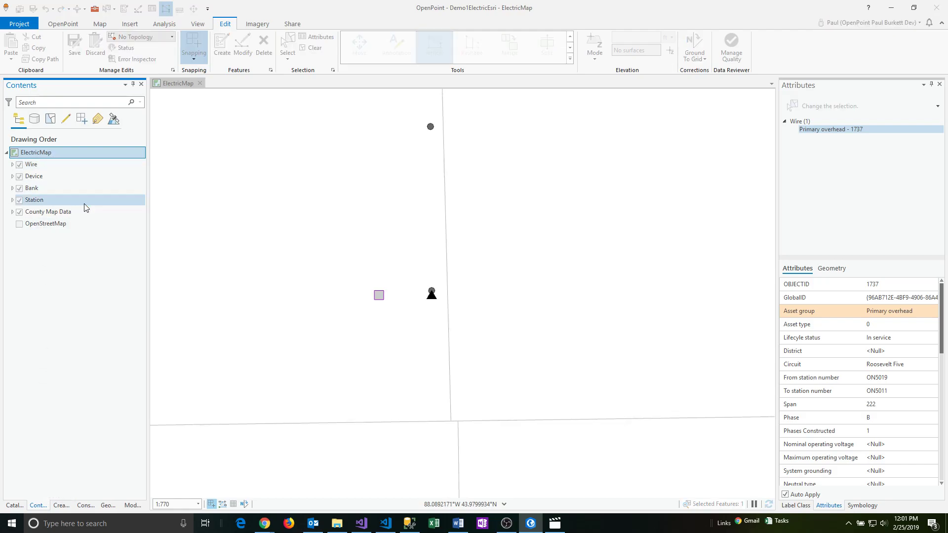
{"action": "scroll", "coordinate": [421, 302], "scroll_direction": "up", "scroll_amount": 5}
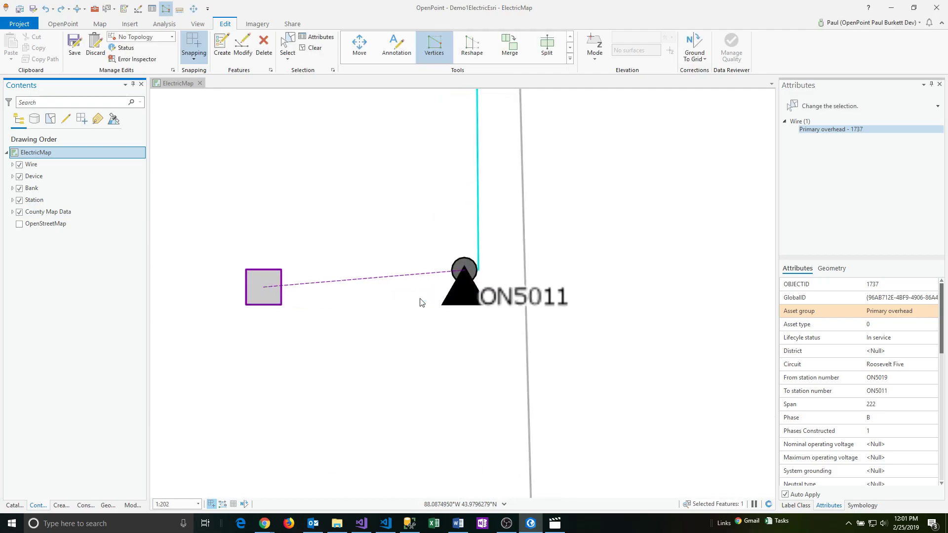
{"action": "scroll", "coordinate": [421, 303], "scroll_direction": "up", "scroll_amount": 2}
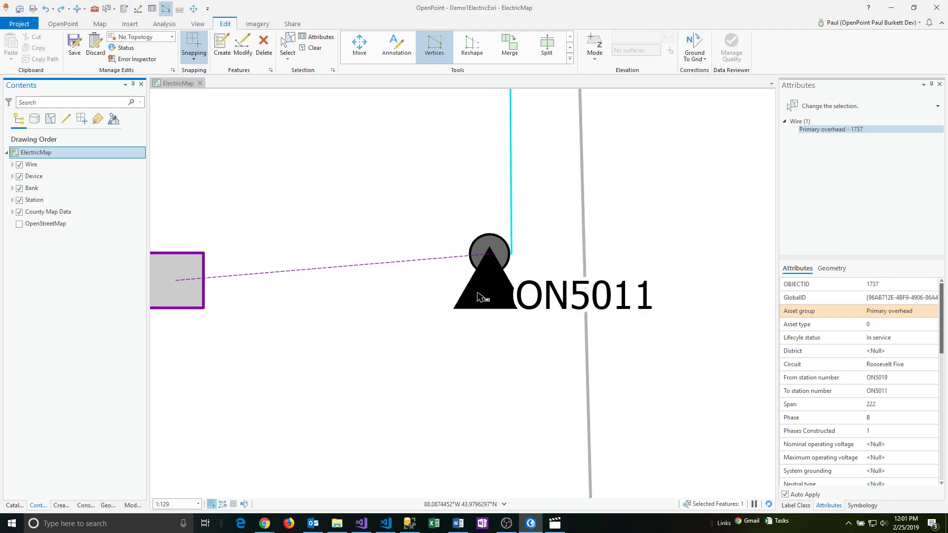
{"action": "scroll", "coordinate": [506, 288], "scroll_direction": "down", "scroll_amount": 2}
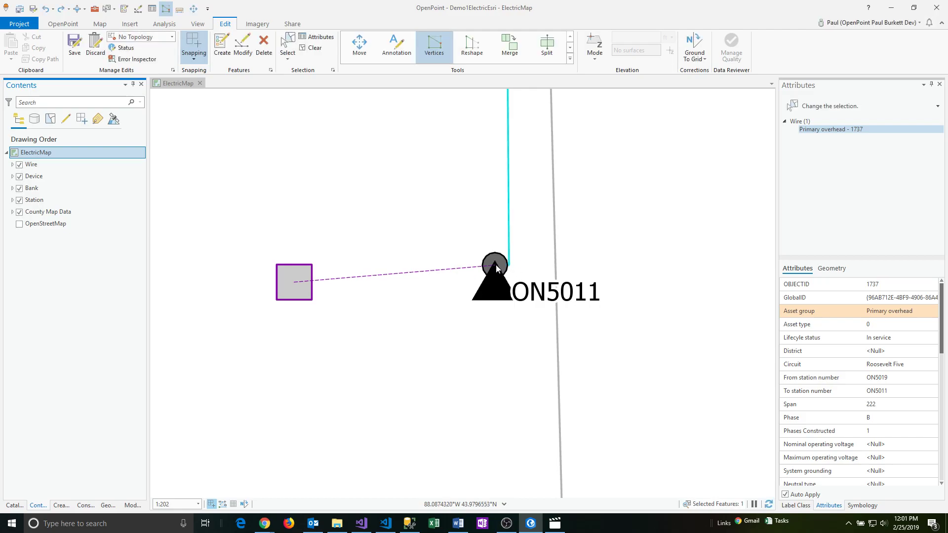
{"action": "left_click", "coordinate": [496, 265]}
{"action": "key", "text": "Escape"}
{"action": "left_click", "coordinate": [494, 267]}
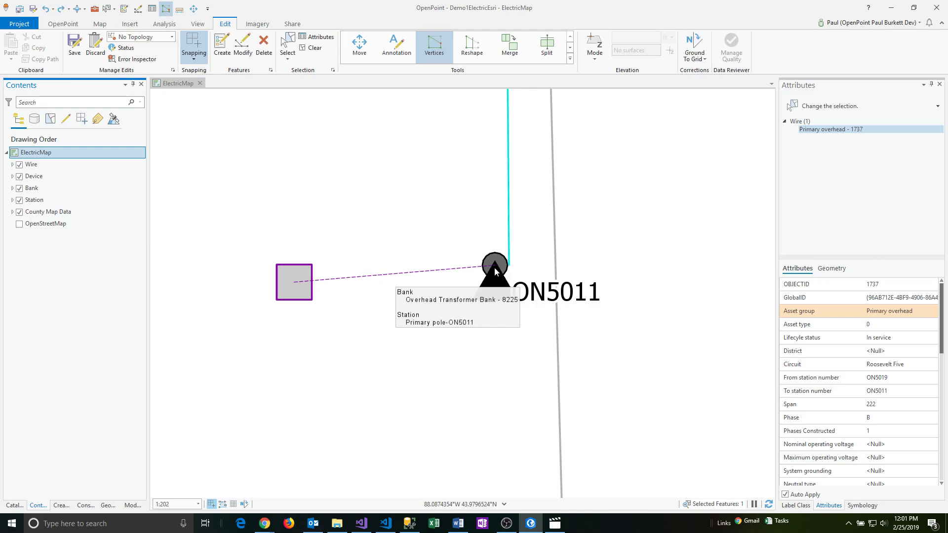
{"action": "key", "text": "Escape"}
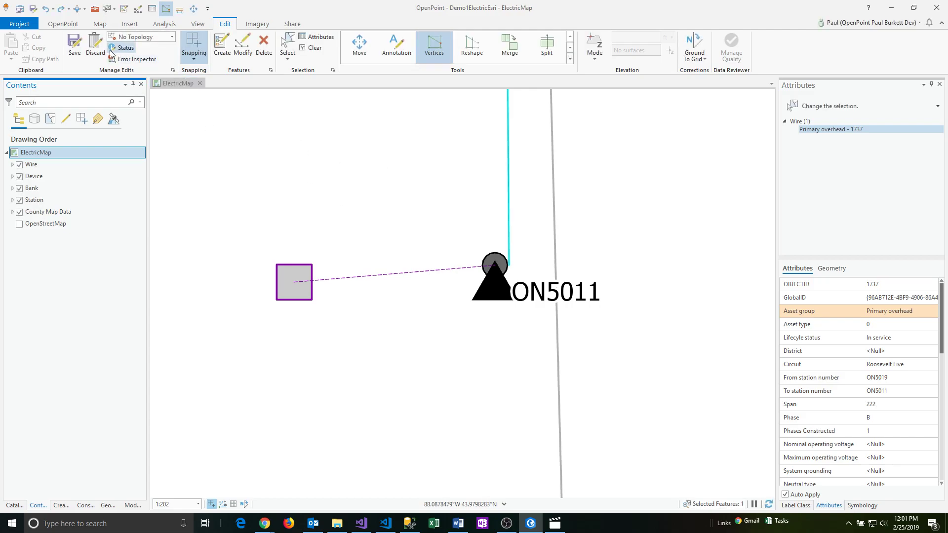
- Box-select pole ON5011 with wires 1737 and 4034 and transformer bank 8225
{"action": "left_click", "coordinate": [99, 24]}
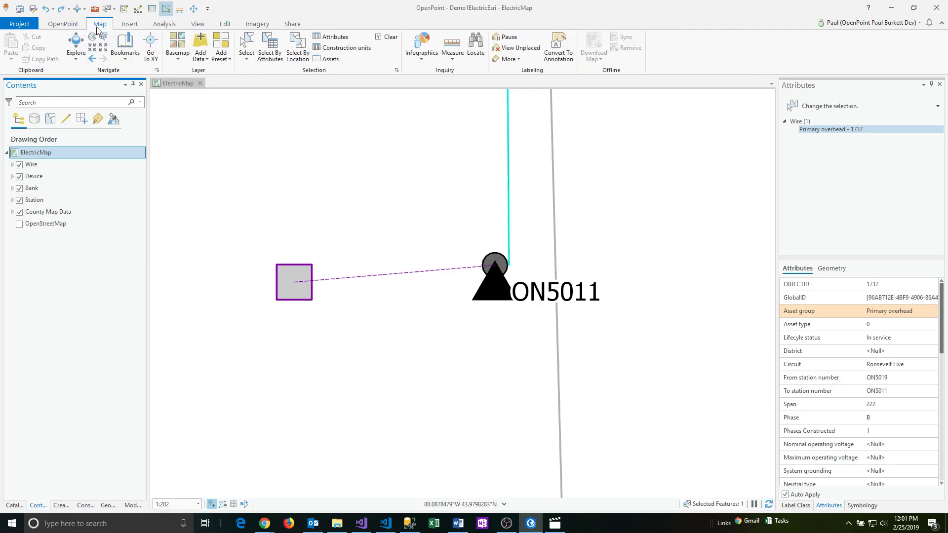
{"action": "left_click", "coordinate": [249, 50]}
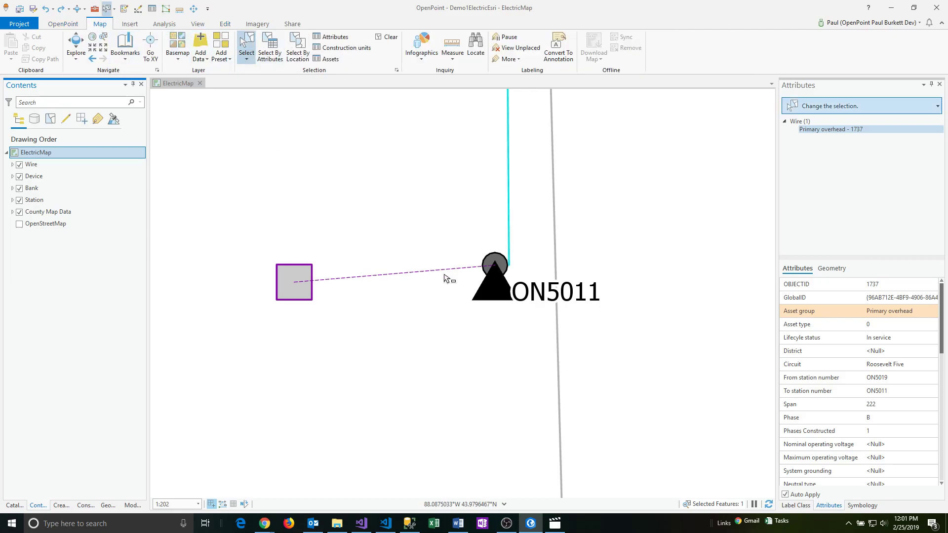
{"action": "left_click_drag", "start_coordinate": [458, 237], "coordinate": [528, 323]}
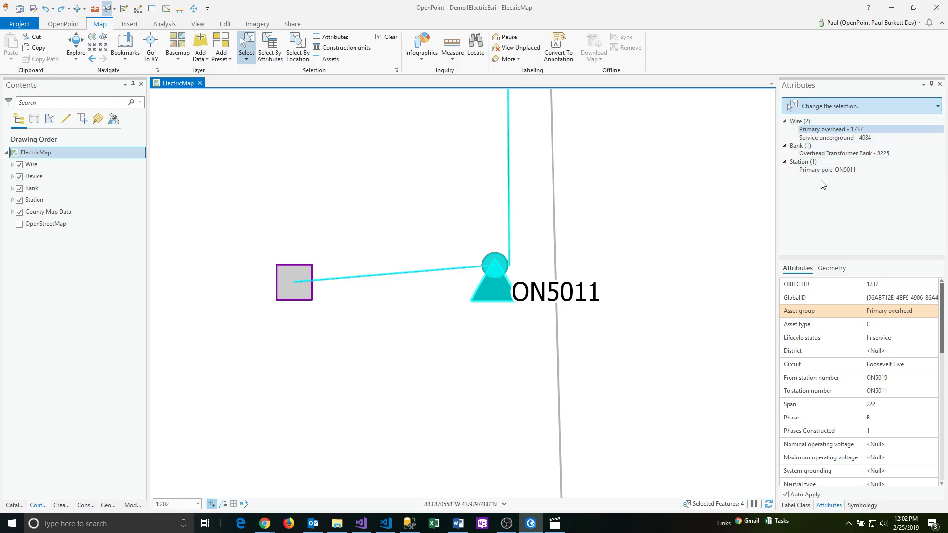
- Narrow the selection to Overhead Transformer Bank - 8225 only
{"action": "left_click", "coordinate": [826, 152]}
{"action": "right_click", "coordinate": [826, 154]}
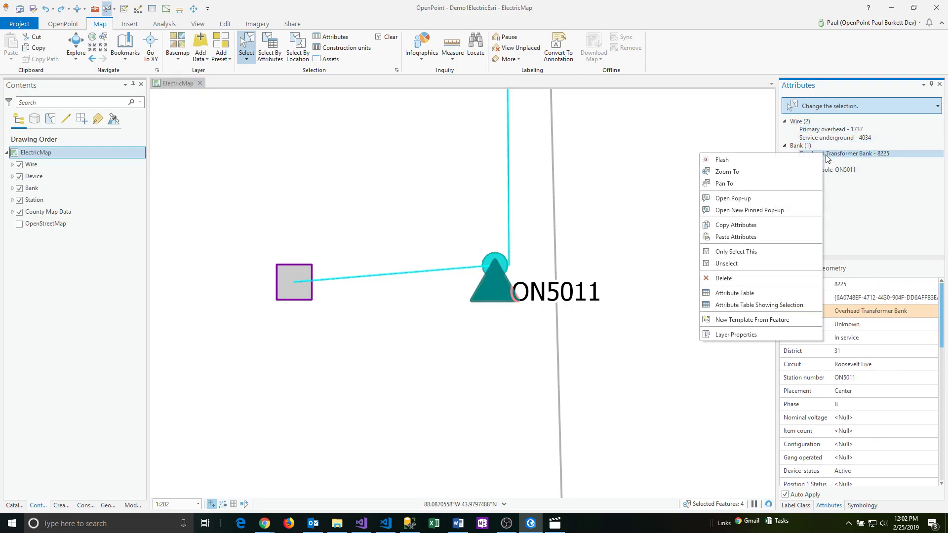
{"action": "left_click", "coordinate": [746, 251]}
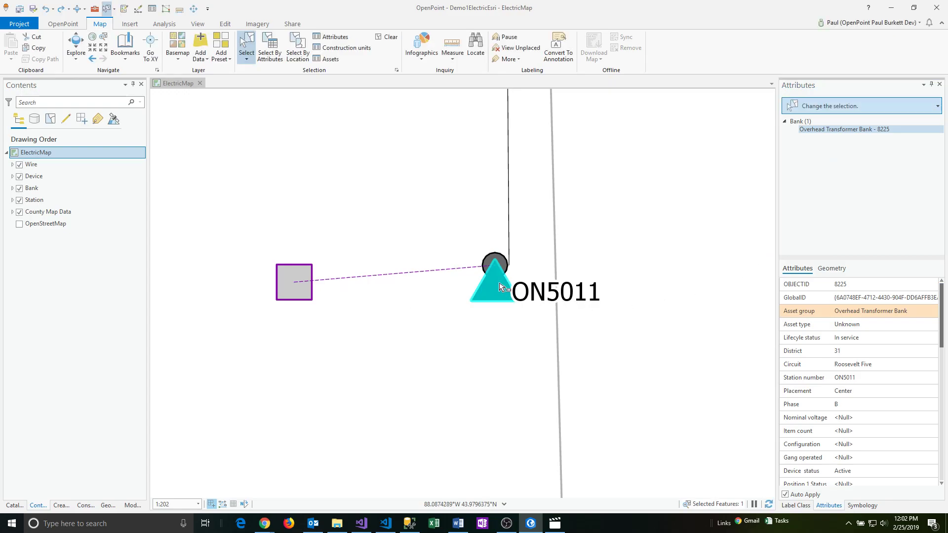
- Move transformer bank 8225 to an empty spot down and right of the pole
{"action": "left_click", "coordinate": [224, 24]}
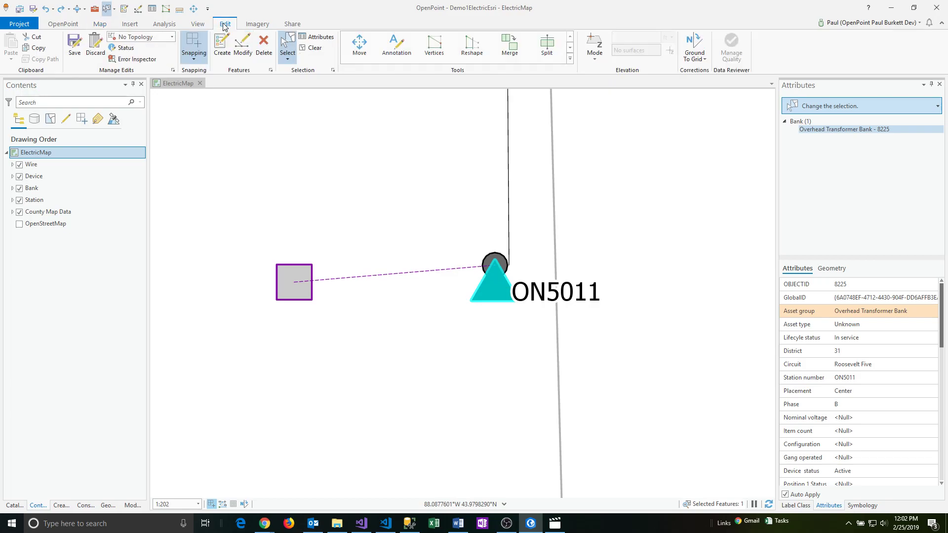
{"action": "left_click", "coordinate": [359, 45]}
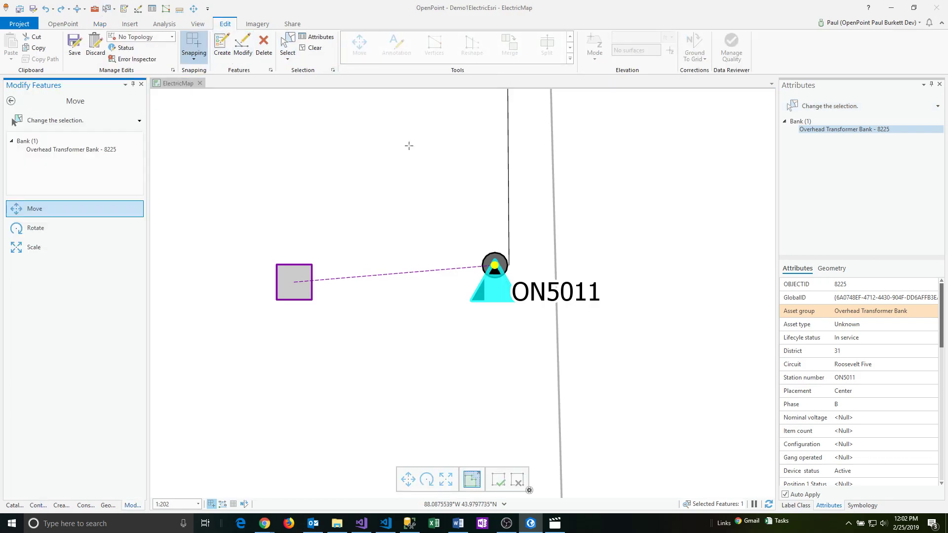
{"action": "left_click", "coordinate": [493, 265]}
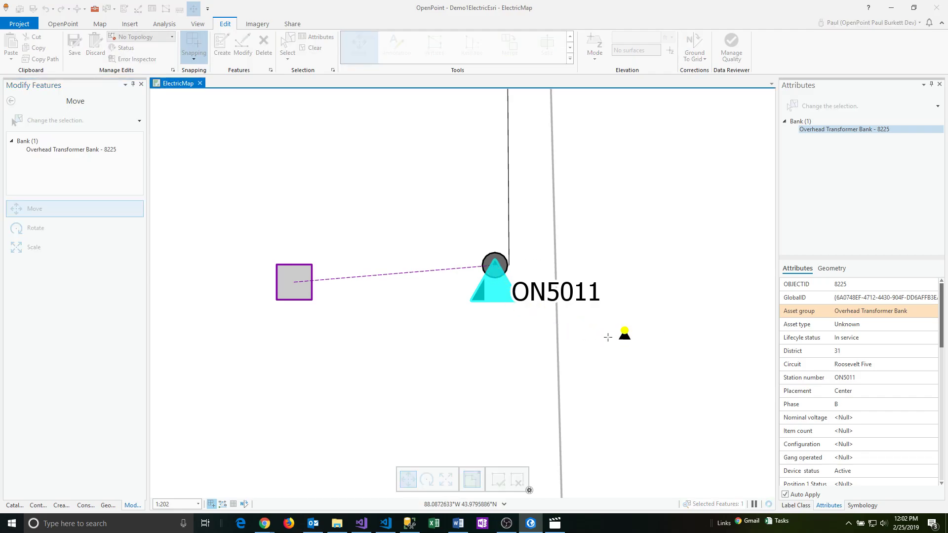
{"action": "left_click", "coordinate": [499, 480]}
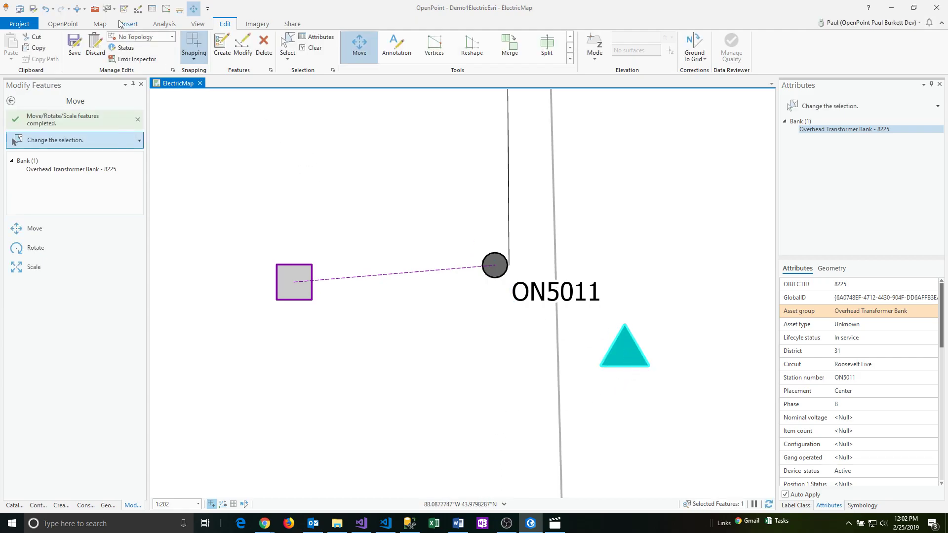
- Select the service underground wire 4034
{"action": "left_click", "coordinate": [99, 24]}
{"action": "left_click", "coordinate": [247, 47]}
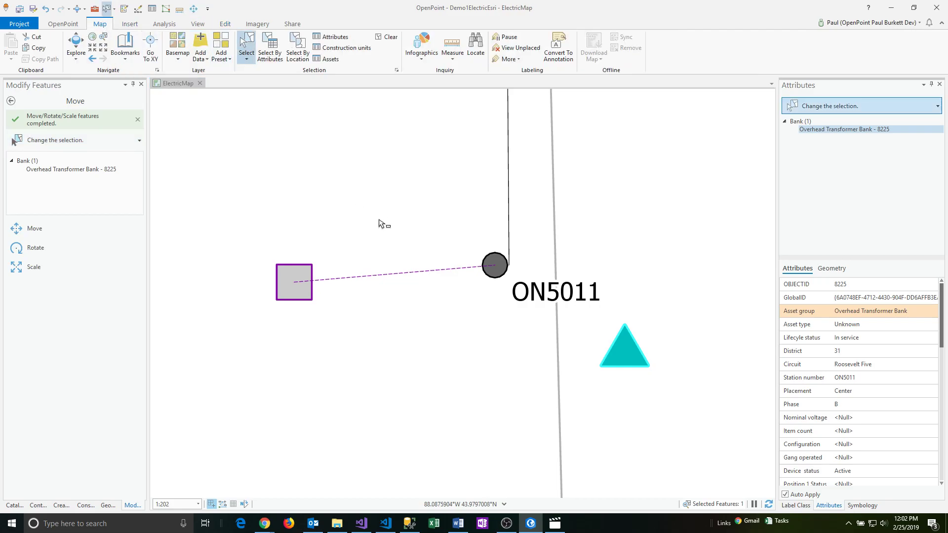
{"action": "left_click", "coordinate": [397, 274]}
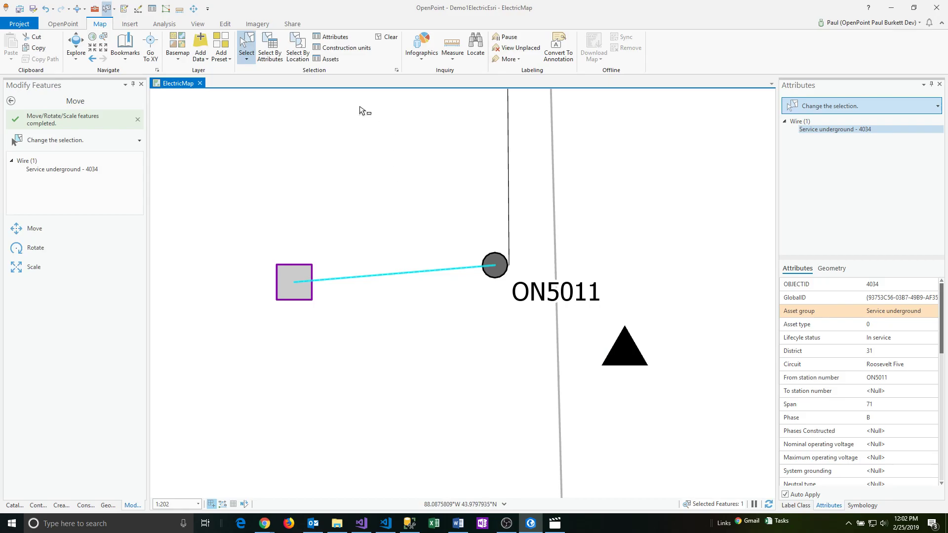
- Drag wire 4034's end vertex away and back, snapping it to pole ON5011's centre
{"action": "left_click", "coordinate": [226, 23]}
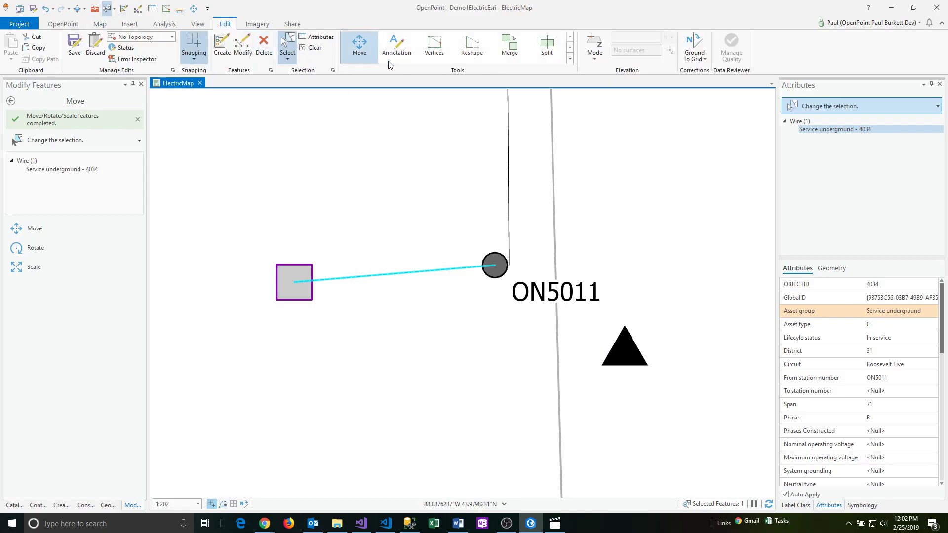
{"action": "left_click", "coordinate": [441, 49]}
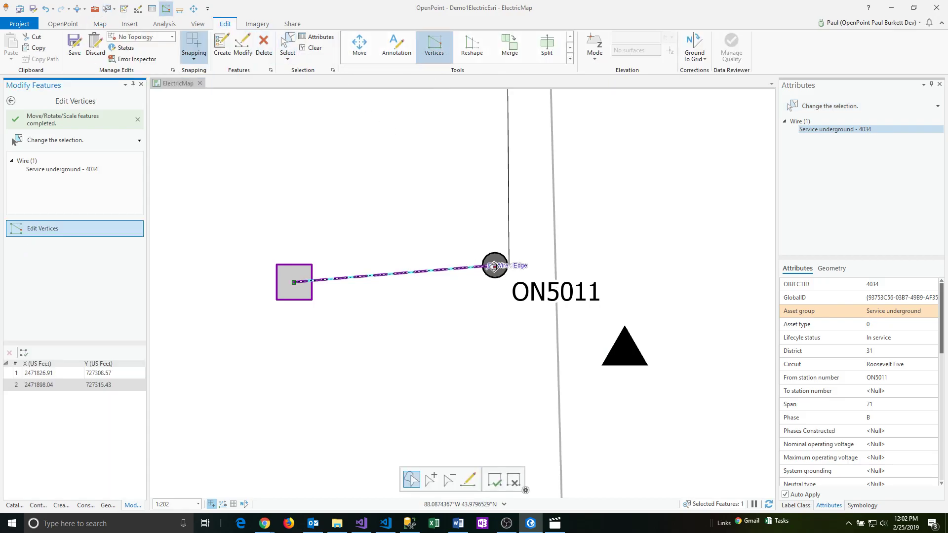
{"action": "left_click_drag", "start_coordinate": [494, 265], "coordinate": [451, 371]}
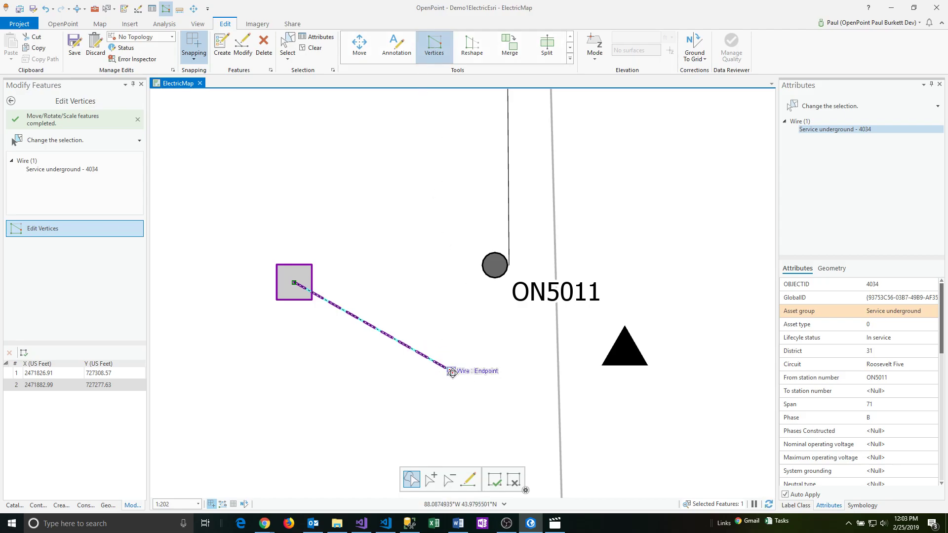
{"action": "left_click_drag", "start_coordinate": [450, 371], "coordinate": [496, 270]}
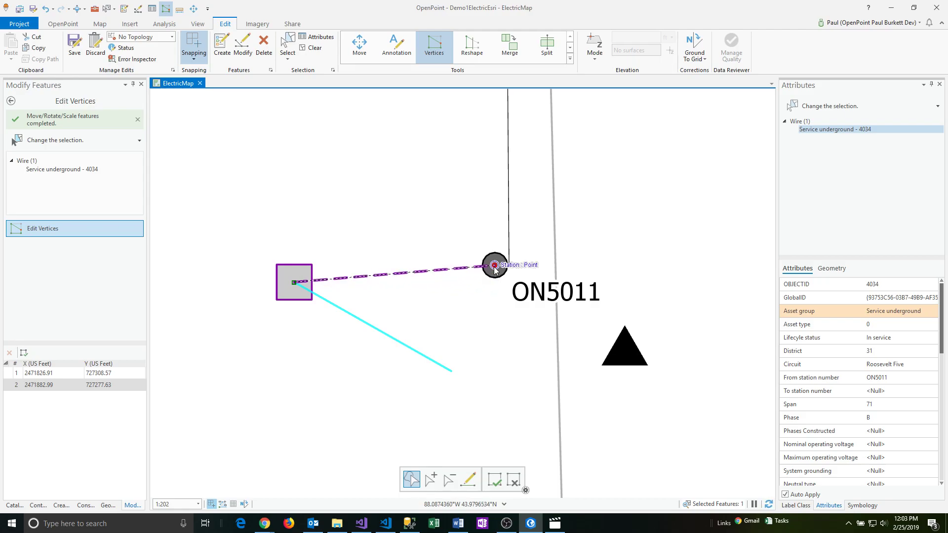
{"action": "left_click", "coordinate": [494, 479]}
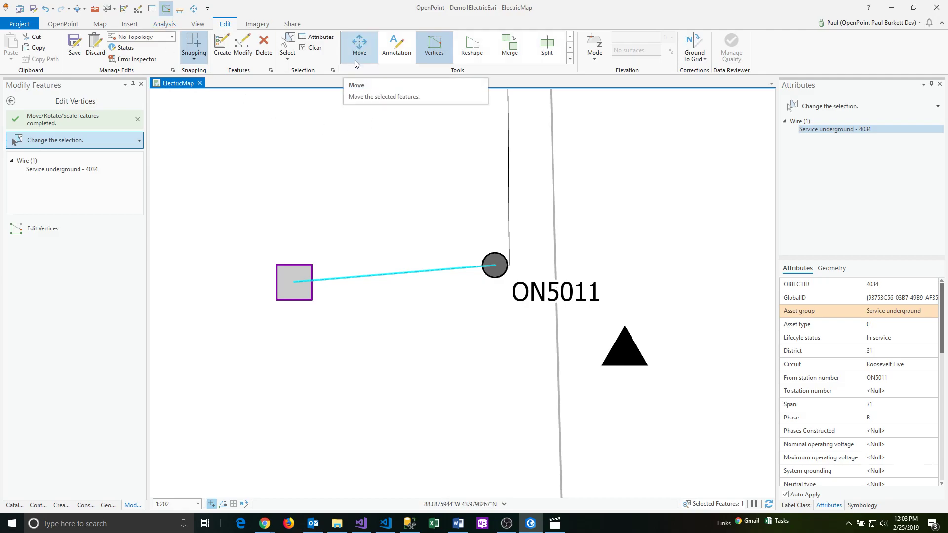
- Move transformer bank 8225 back onto pole ON5011's centre point and confirm
{"action": "left_click", "coordinate": [356, 46]}
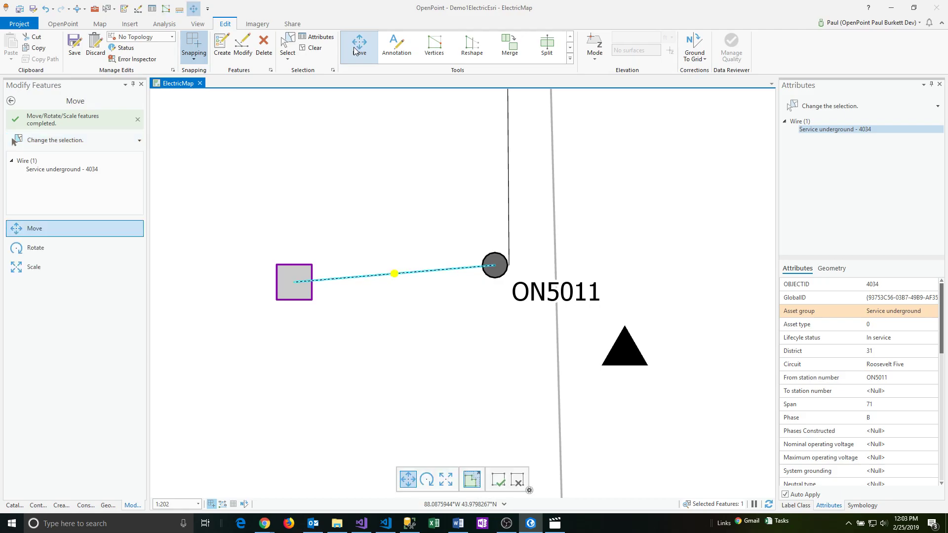
{"action": "left_click", "coordinate": [618, 356]}
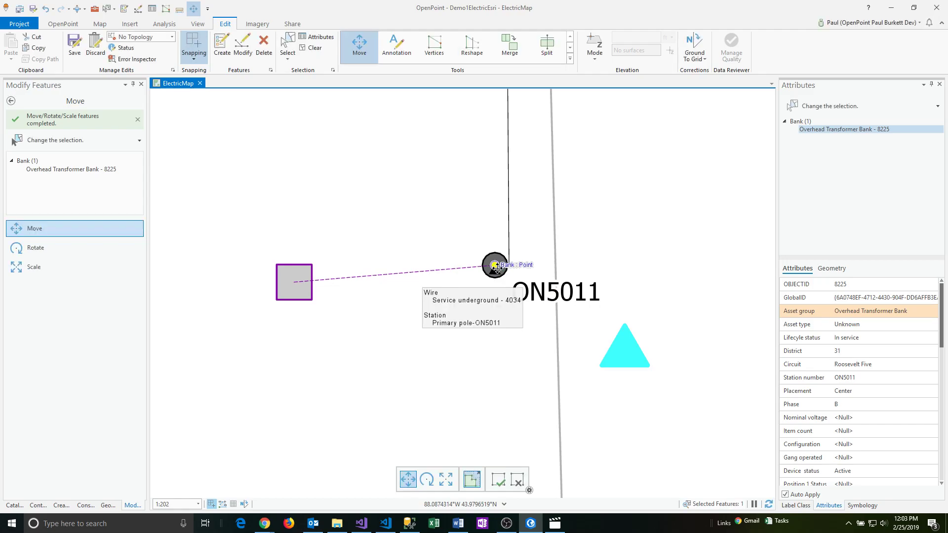
{"action": "left_click", "coordinate": [499, 479]}
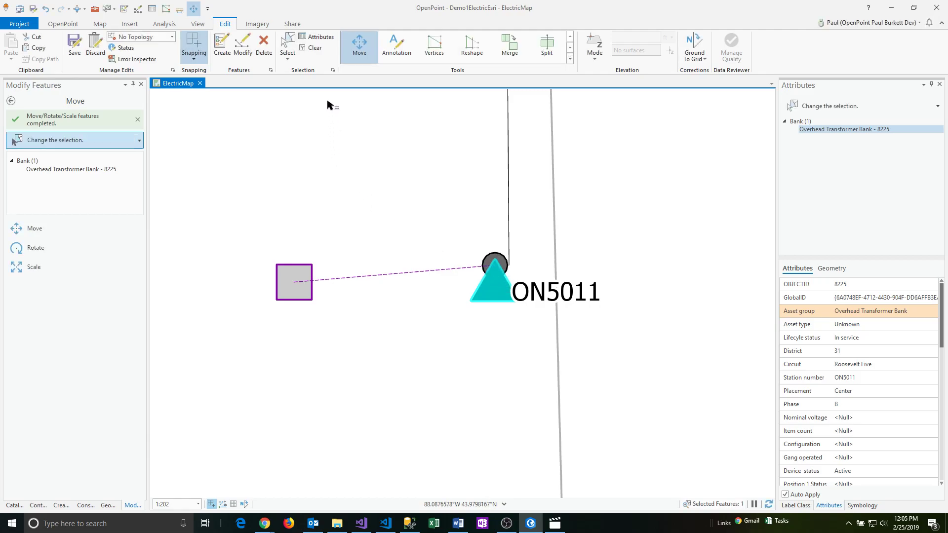
- Select primary overhead wire 1737
{"action": "left_click", "coordinate": [100, 25]}
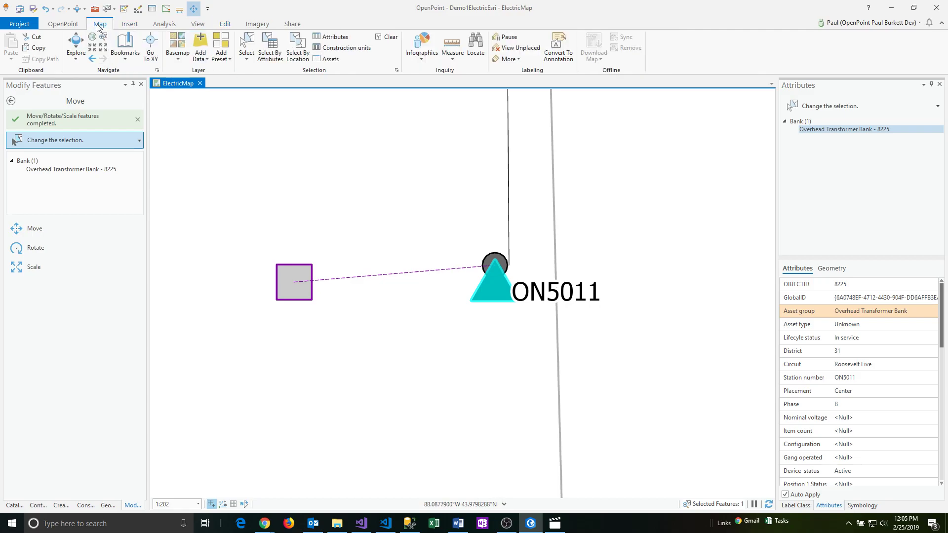
{"action": "left_click", "coordinate": [247, 42]}
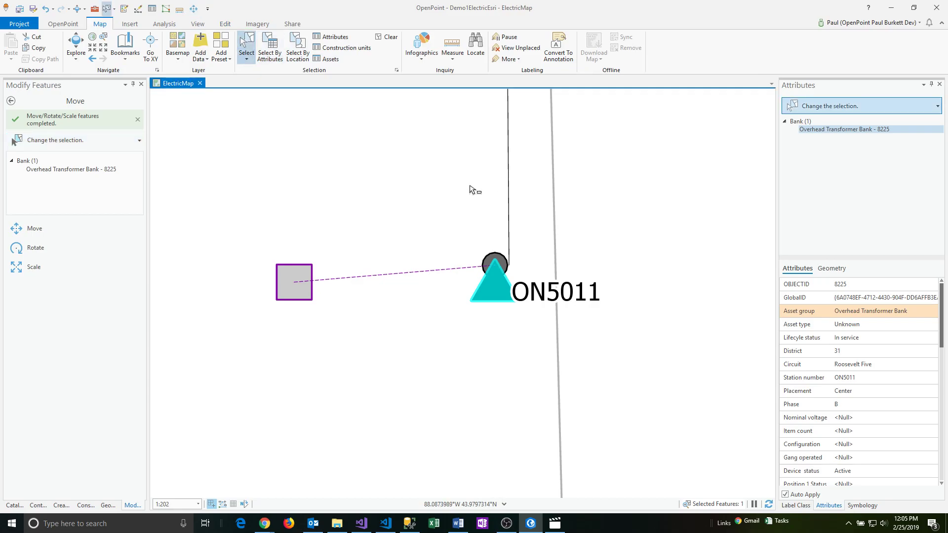
{"action": "left_click", "coordinate": [508, 188]}
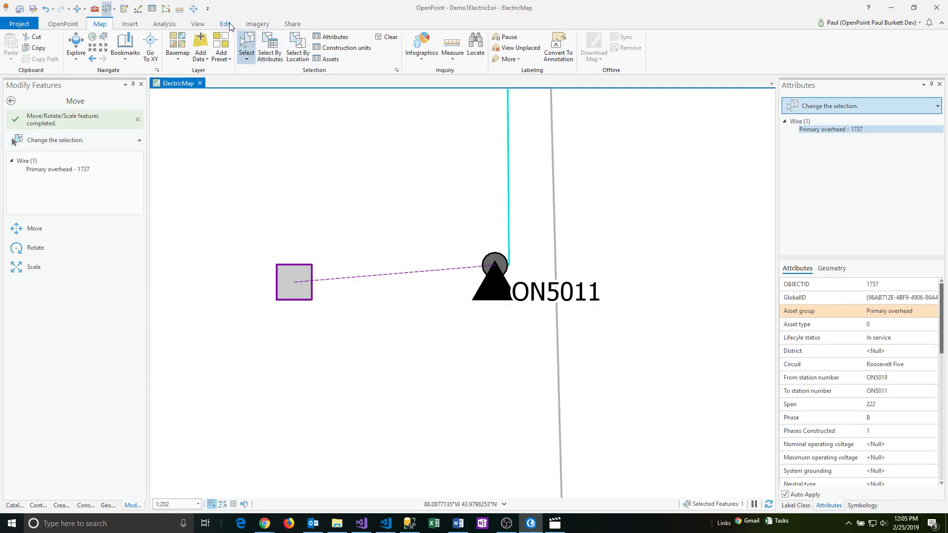
- Drag wire 1737's end vertex onto pole ON5011's centre at 2471898.04, 727315.43
{"action": "left_click", "coordinate": [226, 24]}
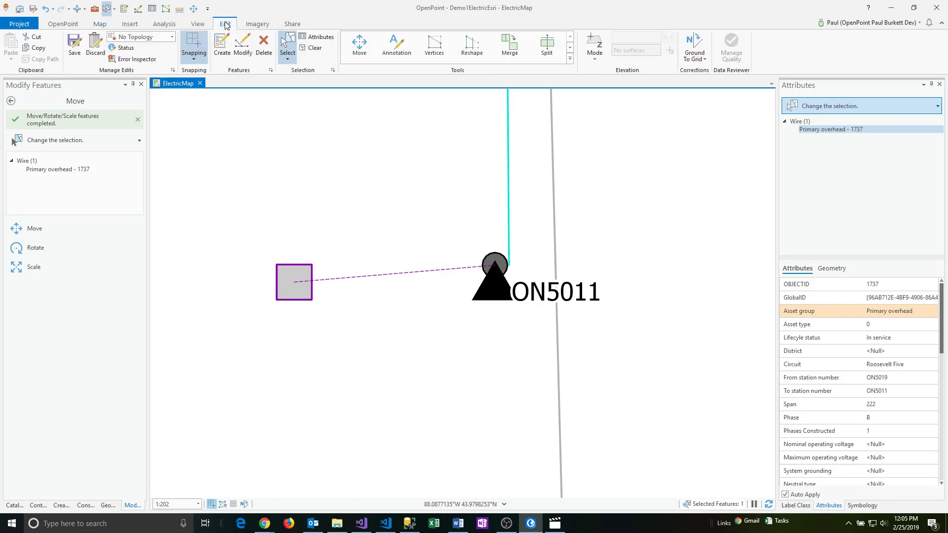
{"action": "left_click", "coordinate": [429, 49]}
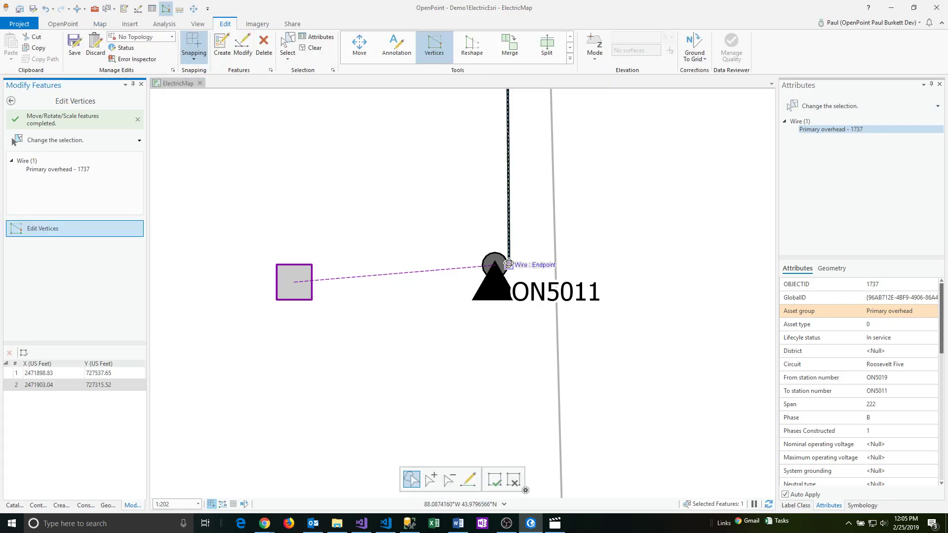
{"action": "left_click_drag", "start_coordinate": [508, 263], "coordinate": [495, 263]}
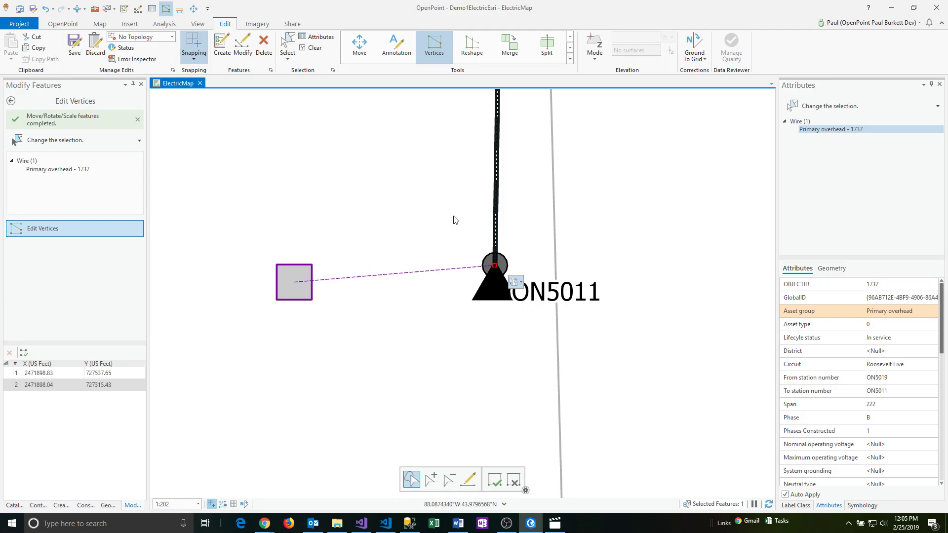
{"action": "left_click", "coordinate": [456, 220]}
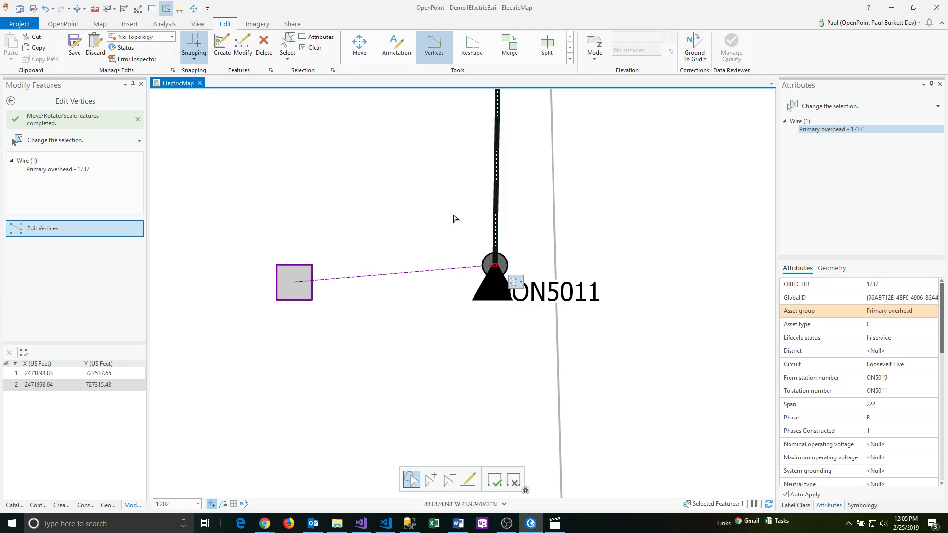